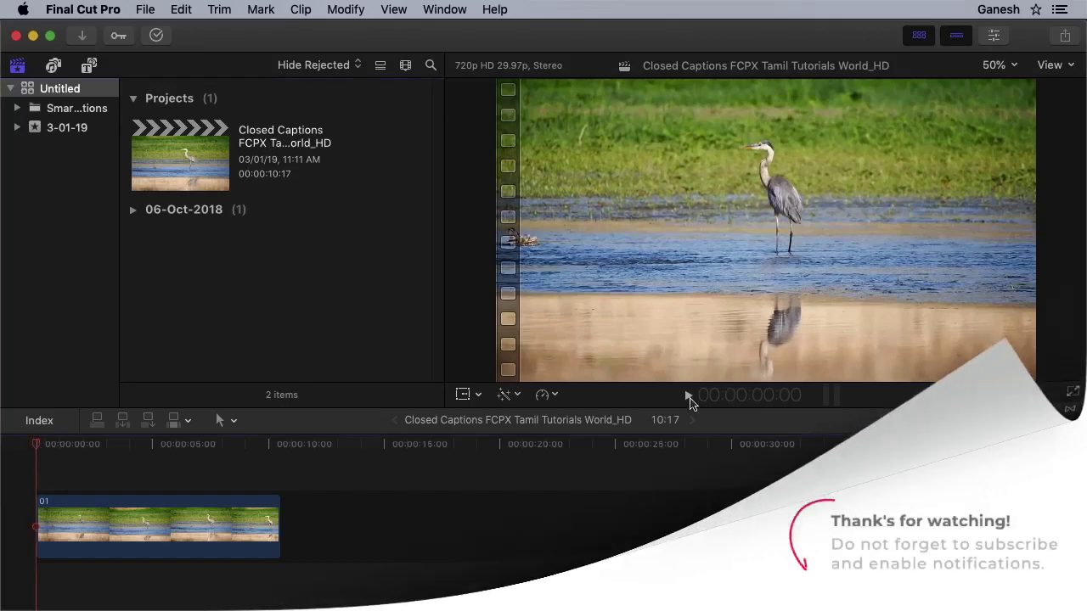
Preview the bird video, then add a new caption at the start of the timeline.
left_click(688, 397)
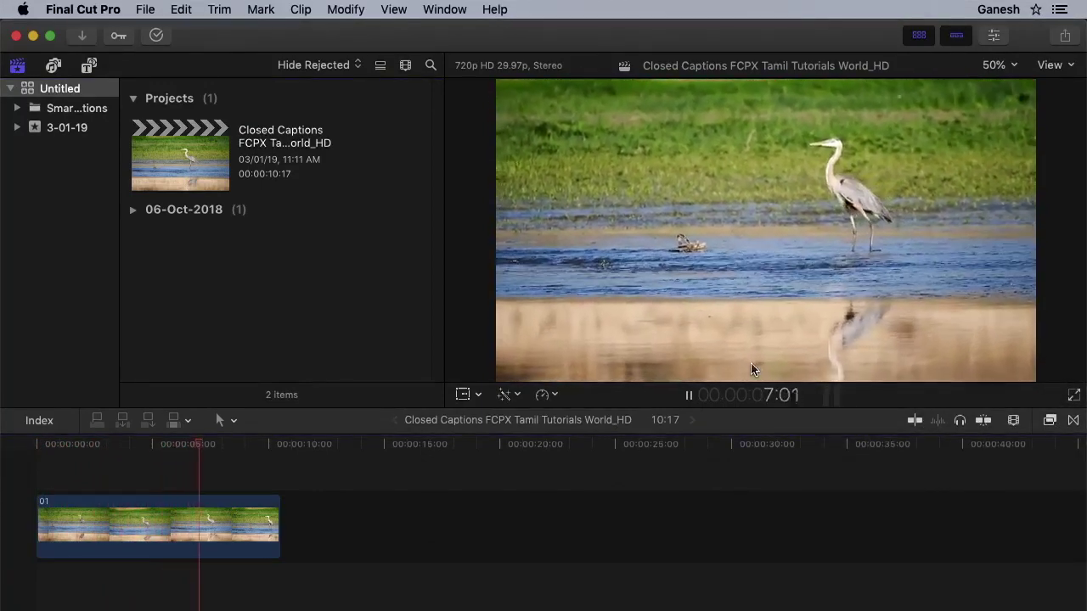
left_click(56, 526)
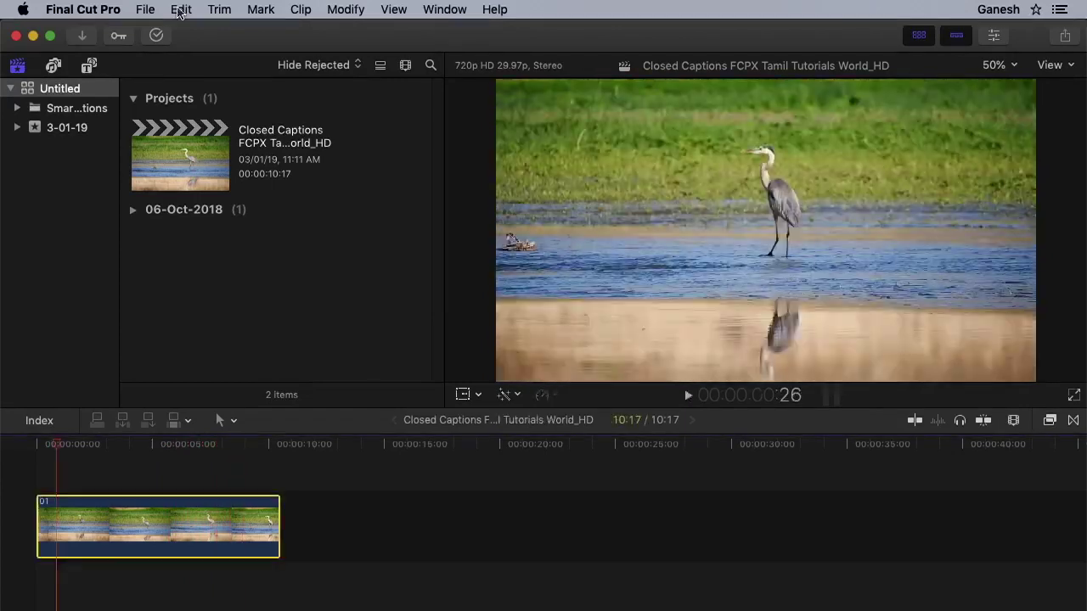
left_click(179, 10)
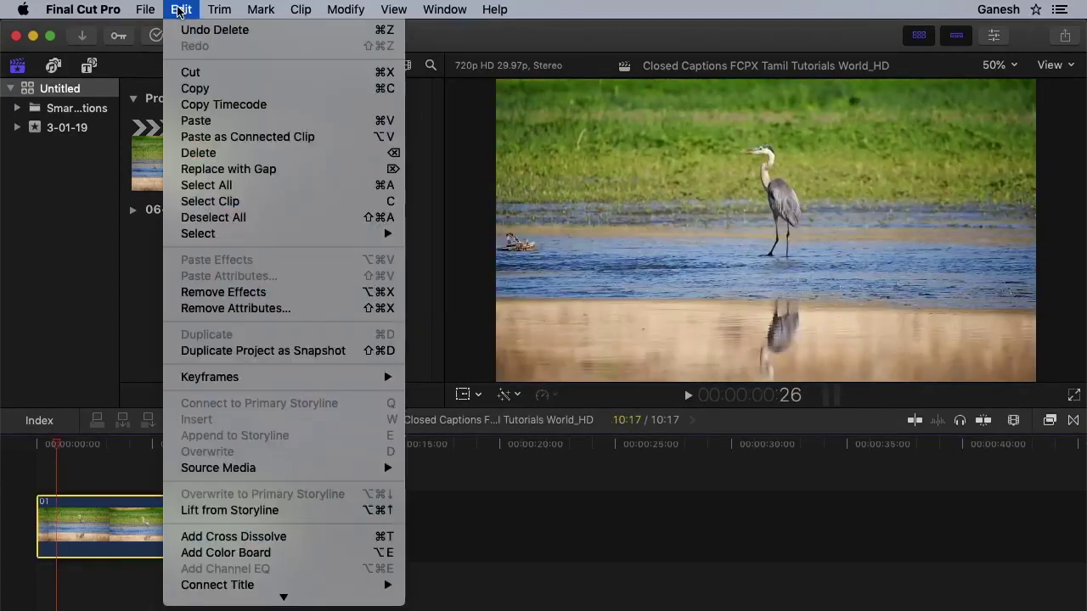
scroll(244, 353, "down", 3)
mouse_move(197, 515)
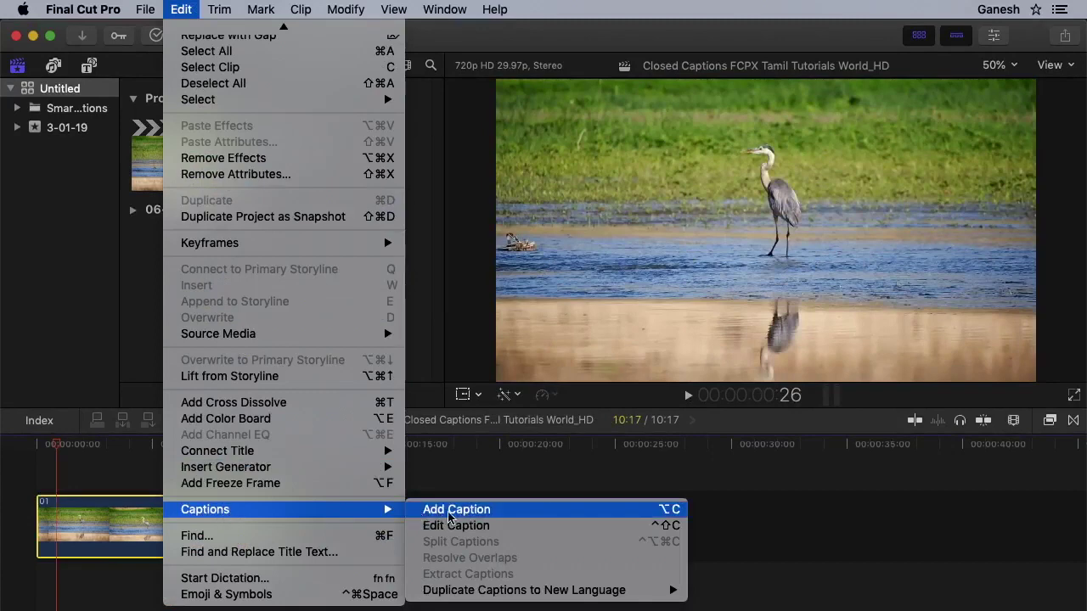
left_click(520, 517)
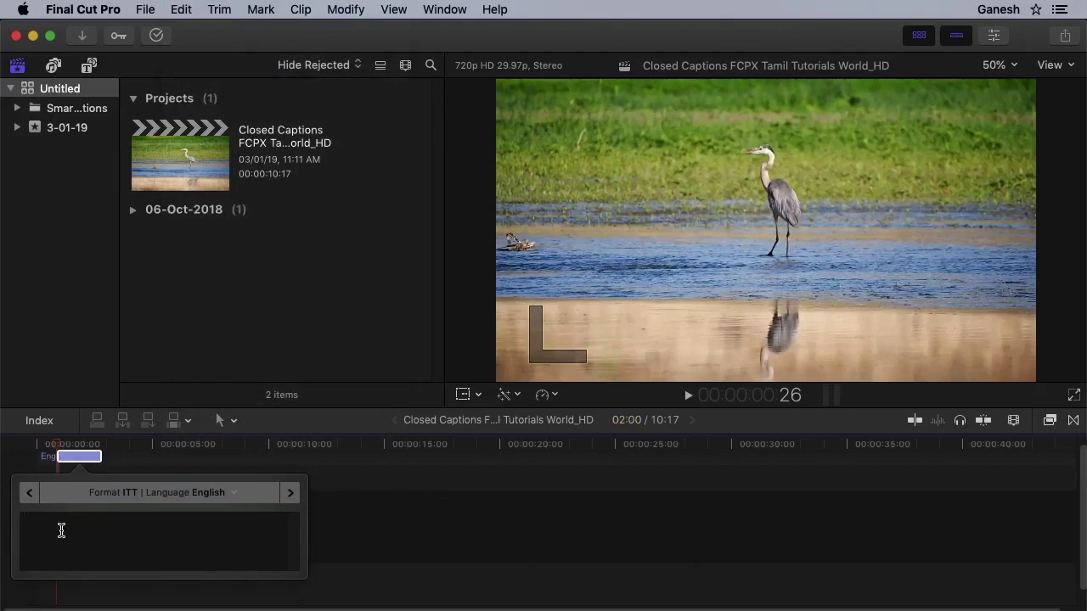
Write the caption 'Hello Friends, This is' plus the presenter's name, with 'Tamil Tutorials World' below.
type("Hello Friends, This is GAnesh")
key("BackSpace")
key("BackSpace")
key("BackSpace")
type("anesh")
key("Return")
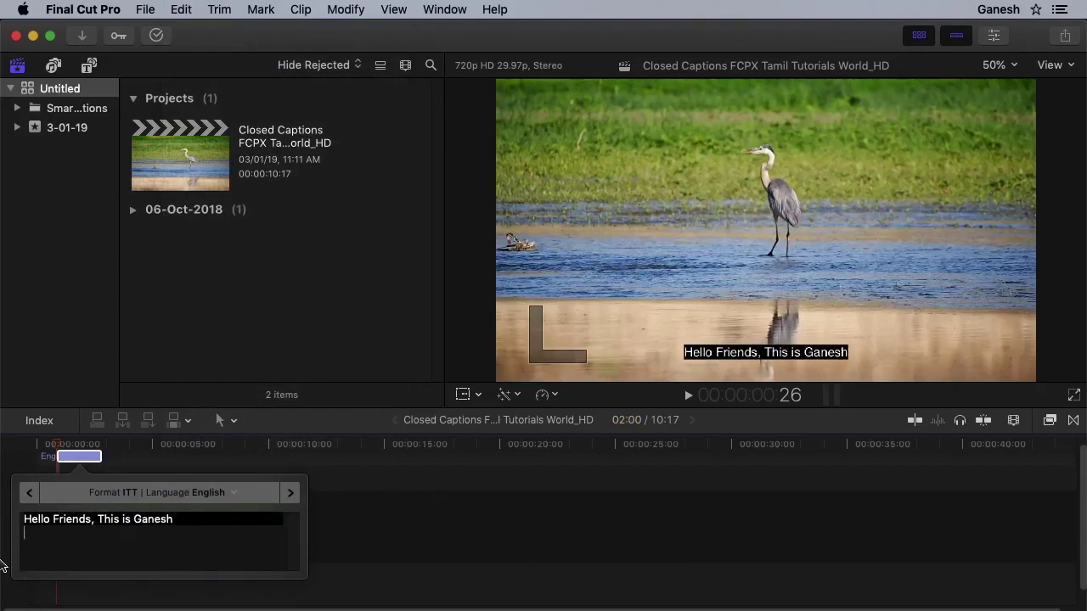
type("Tamil Tutorials World")
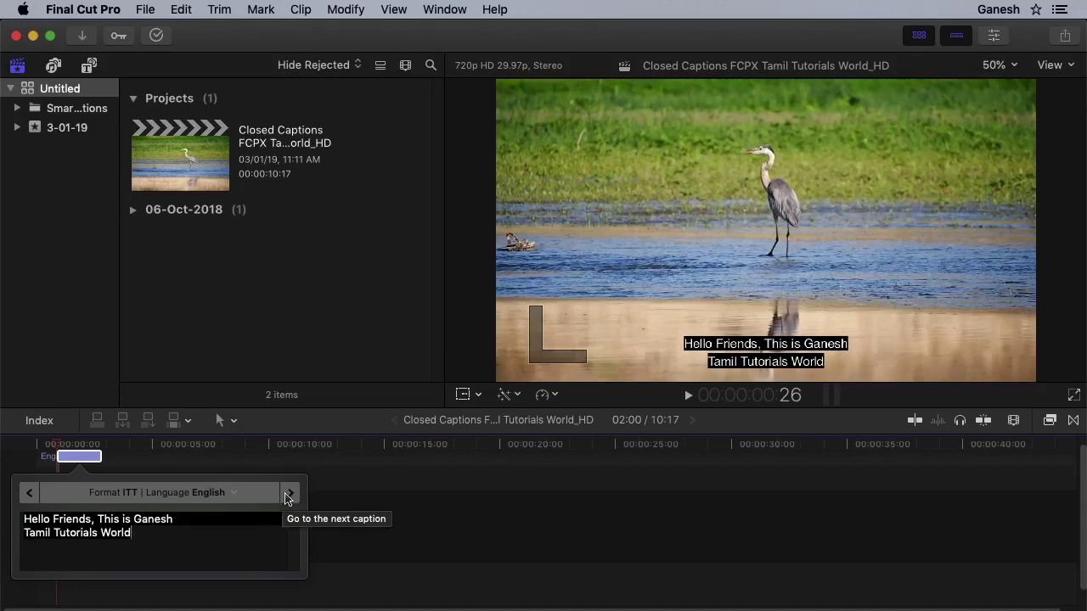
left_click(35, 448)
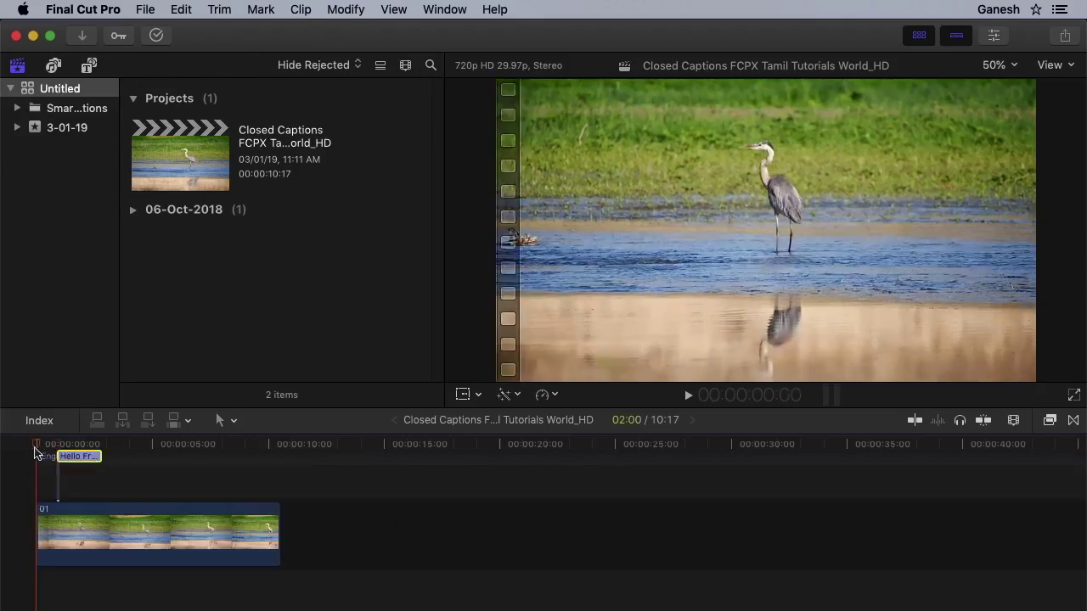
Extend the English caption clip so it runs to about 1:19.
left_click_drag(100, 457, 66, 458)
left_click(66, 459)
key("super+equal")
key("super+equal")
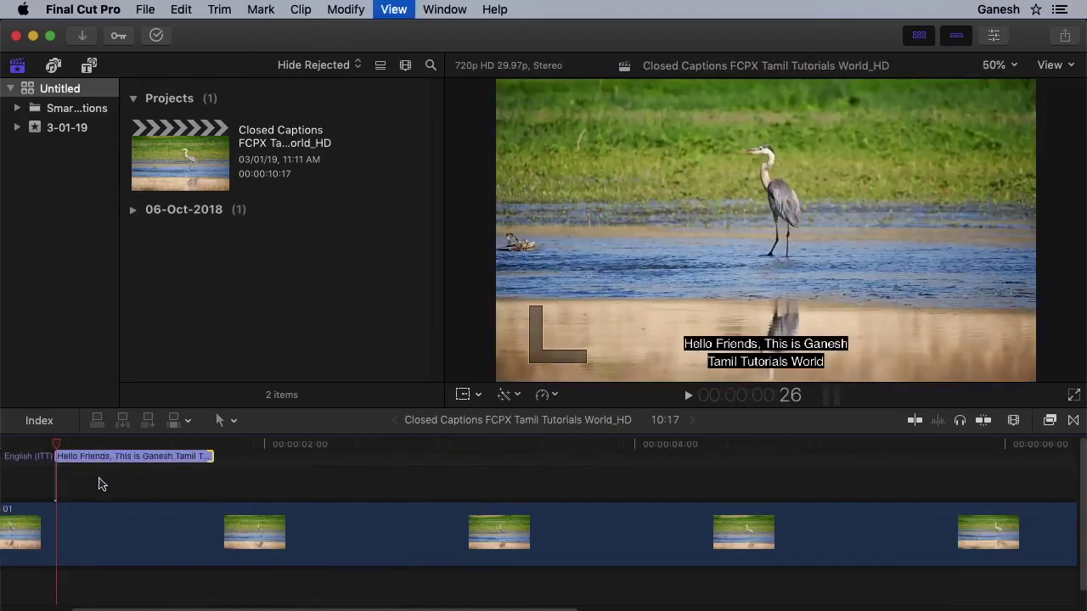
key("super+equal")
left_click_drag(212, 459, 290, 457)
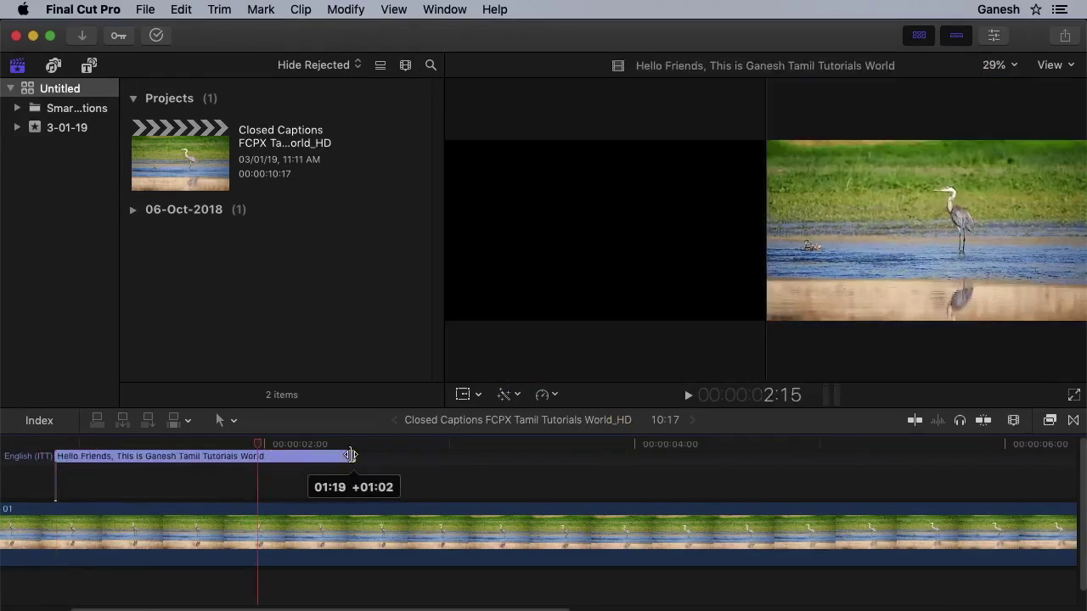
left_click_drag(289, 457, 356, 457)
Duplicate the English caption to a new Tamil caption language.
right_click(283, 464)
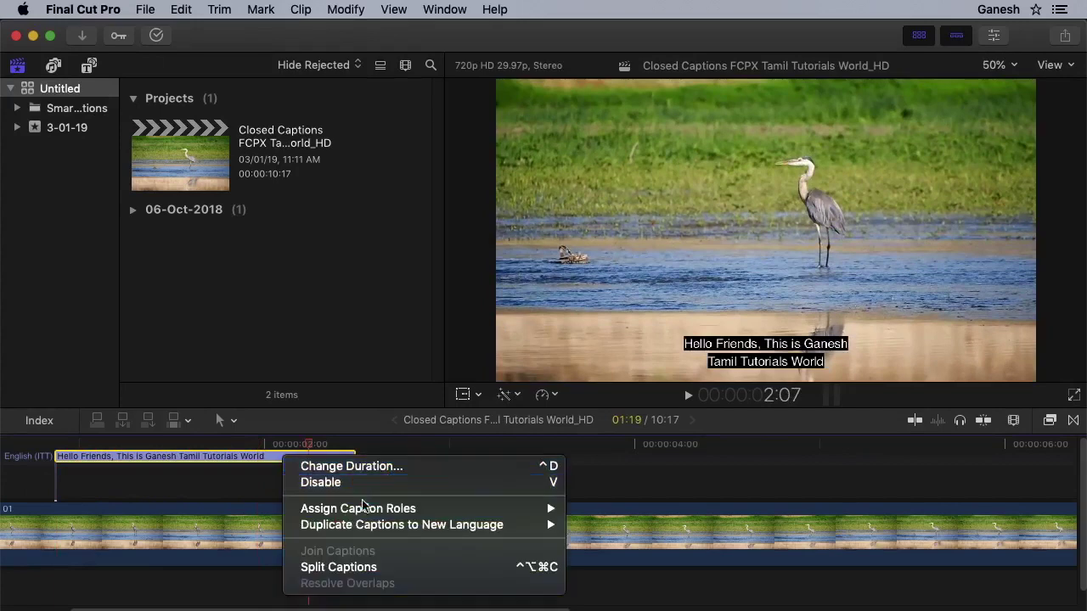
mouse_move(361, 513)
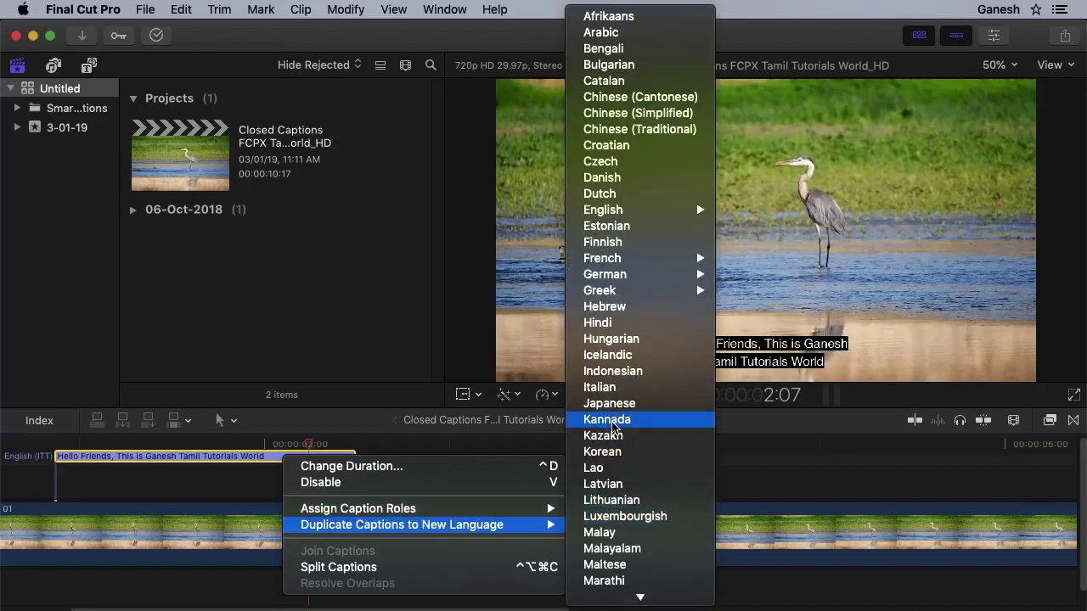
scroll(612, 425, "down", 10)
scroll(612, 421, "down", 4)
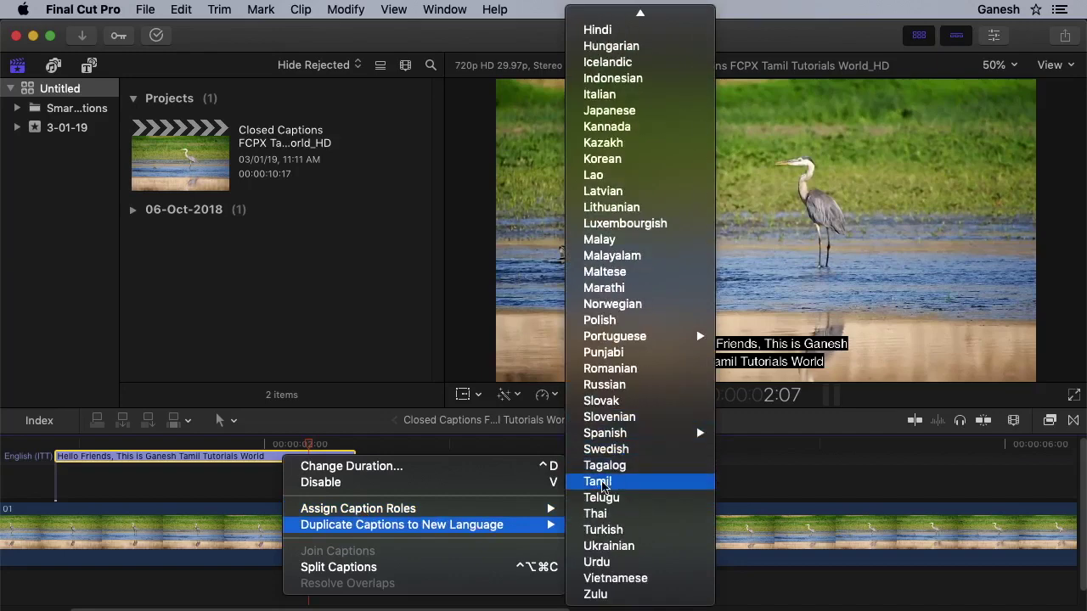
left_click(616, 485)
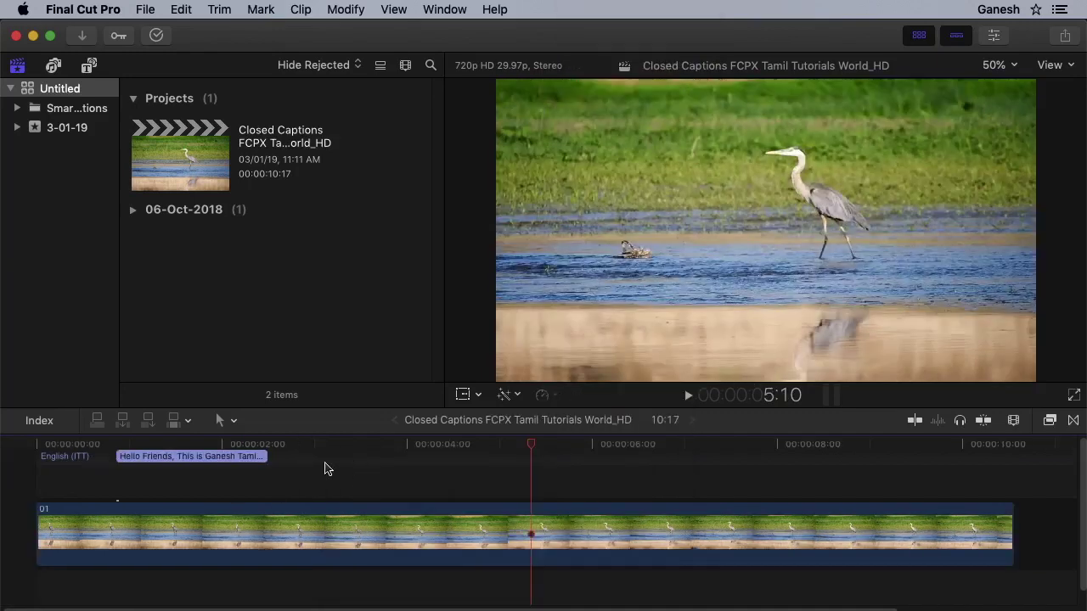
Mark a timeline range from about 3:00 to 4:25.
key("p")
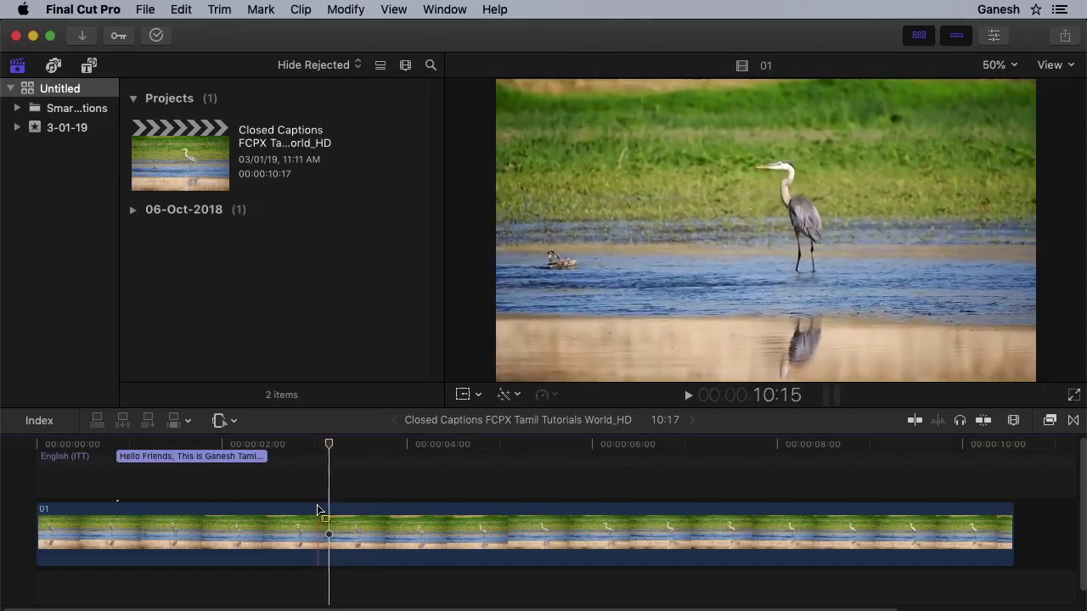
left_click_drag(314, 508, 432, 522)
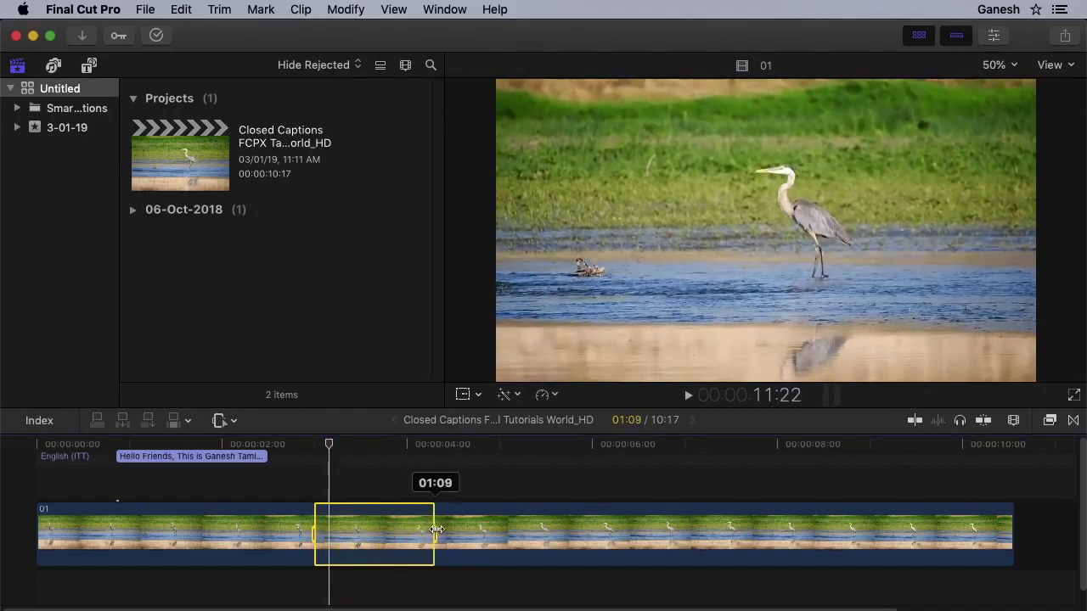
left_click_drag(431, 522, 485, 538)
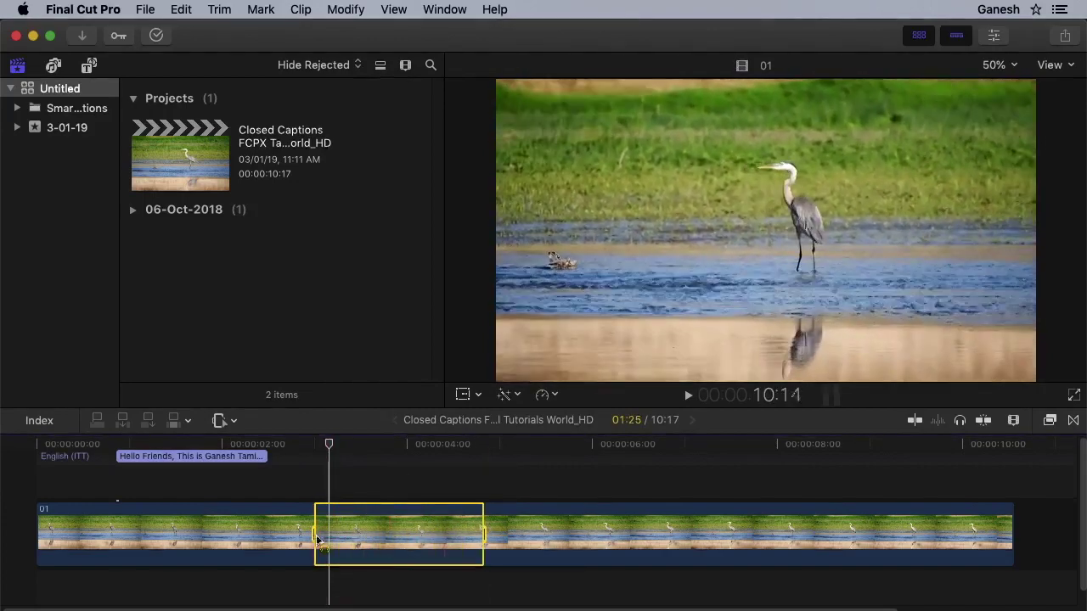
Add a caption over the marked range, select the Tamil greeting text, and start editing the caption.
left_click(181, 12)
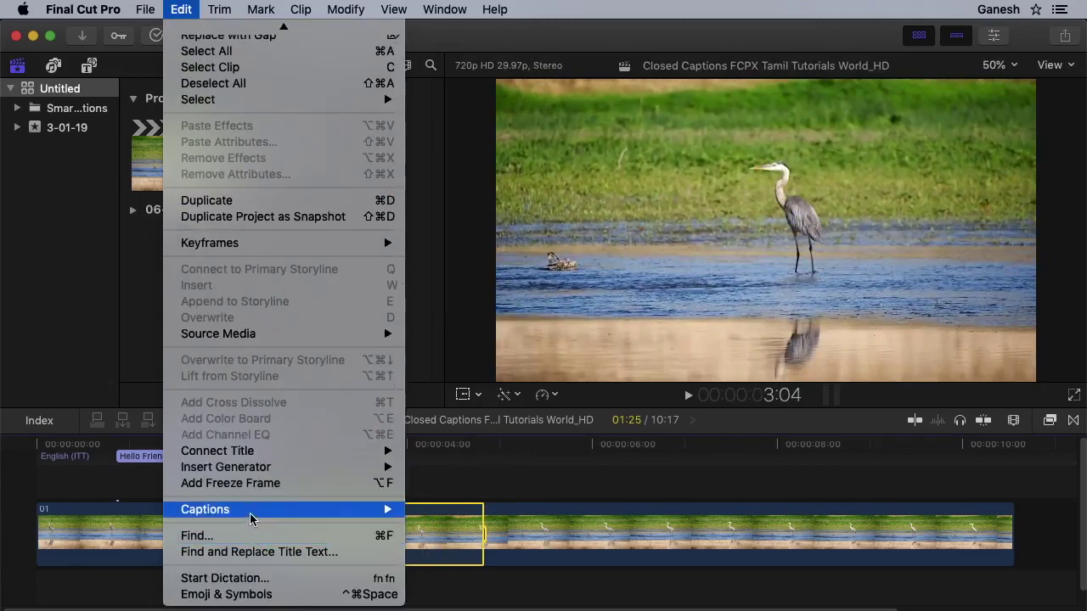
mouse_move(238, 516)
left_click(433, 519)
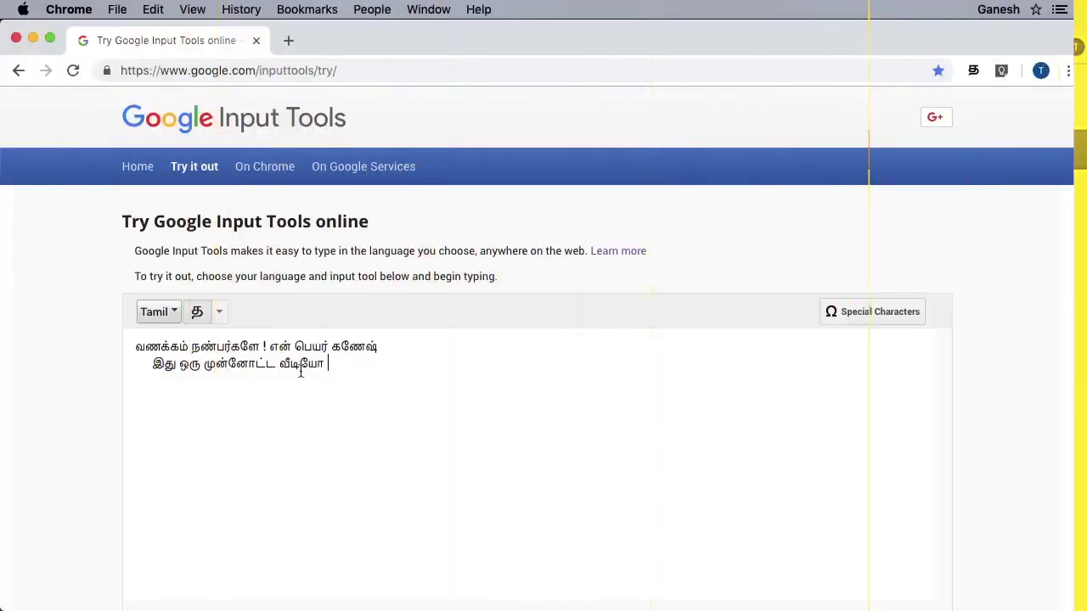
left_click_drag(327, 367, 117, 350)
key("super+c")
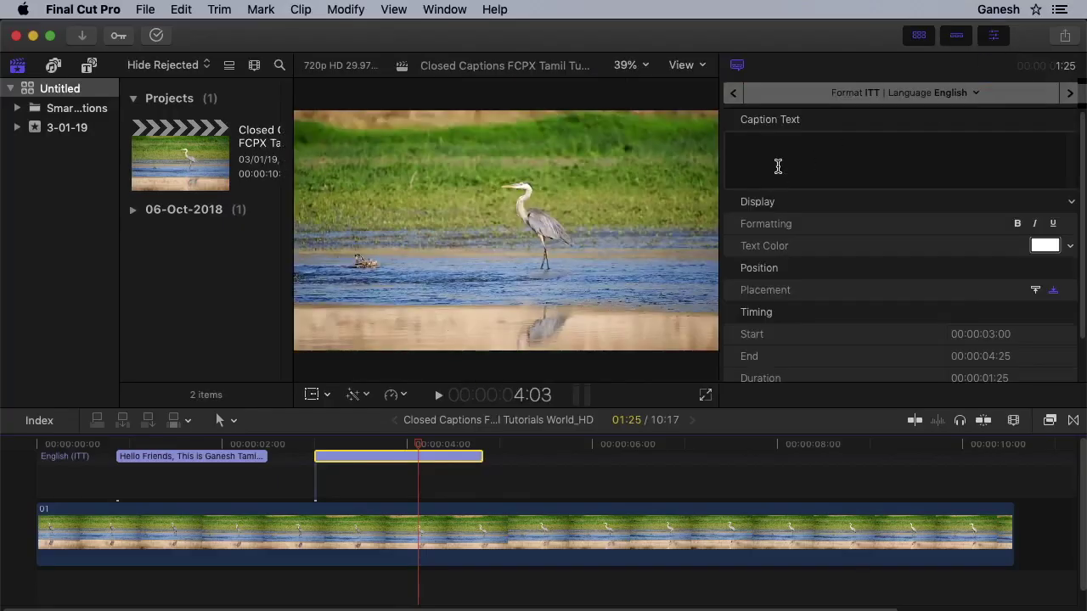
left_click(777, 164)
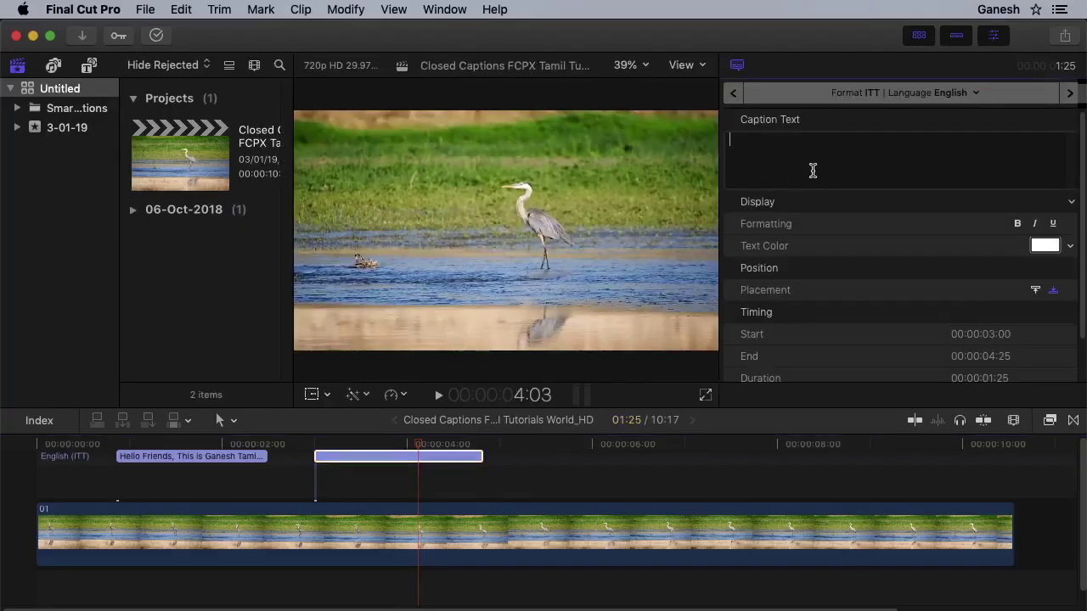
Paste the Tamil greeting into the second caption and make it bold.
key("super+v")
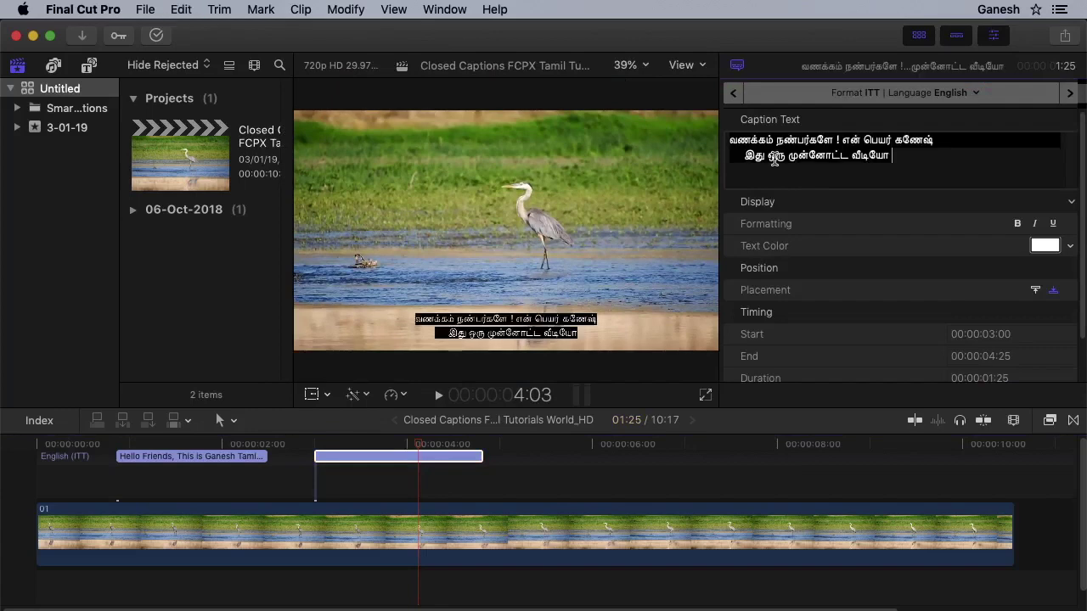
left_click(1017, 226)
key("super+4")
Play the caption section back to preview both captions.
left_click(141, 478)
key("space")
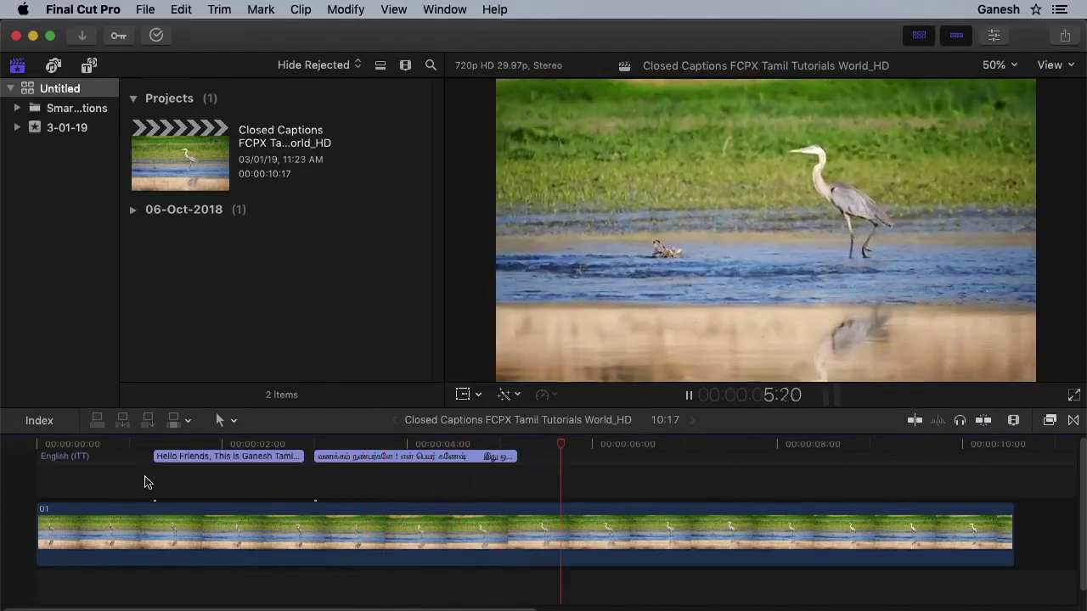
key("space")
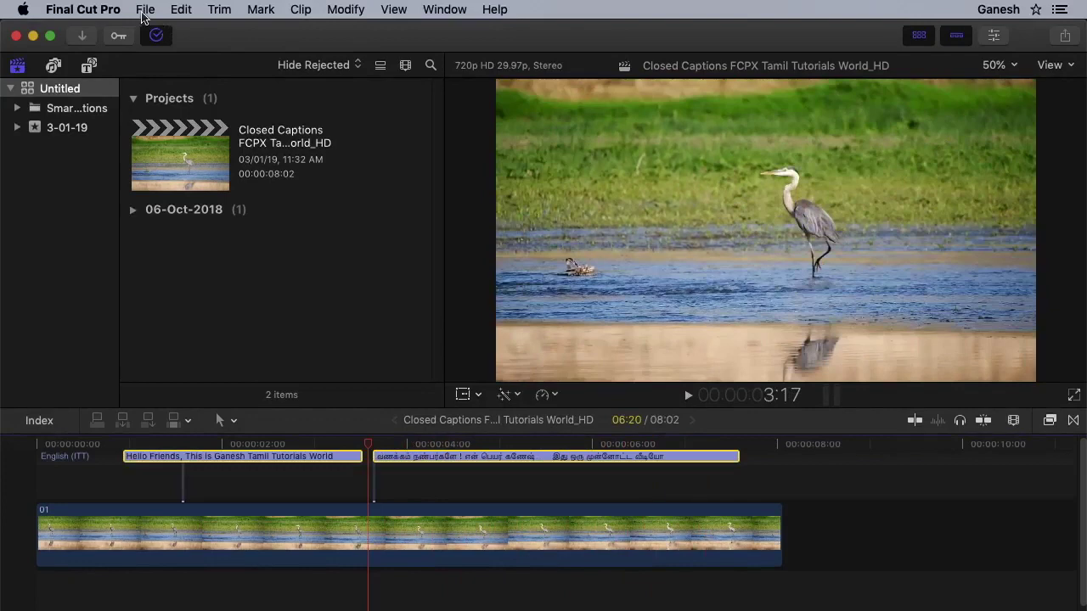
left_click(144, 10)
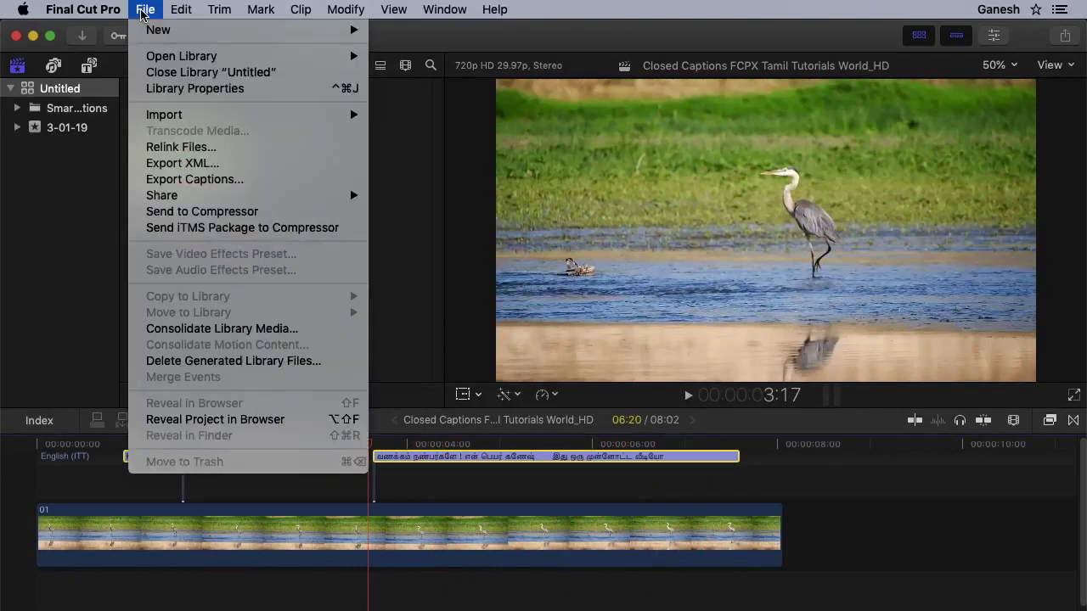
Export the ITT - English captions as an .itt file to Movies.
left_click(258, 182)
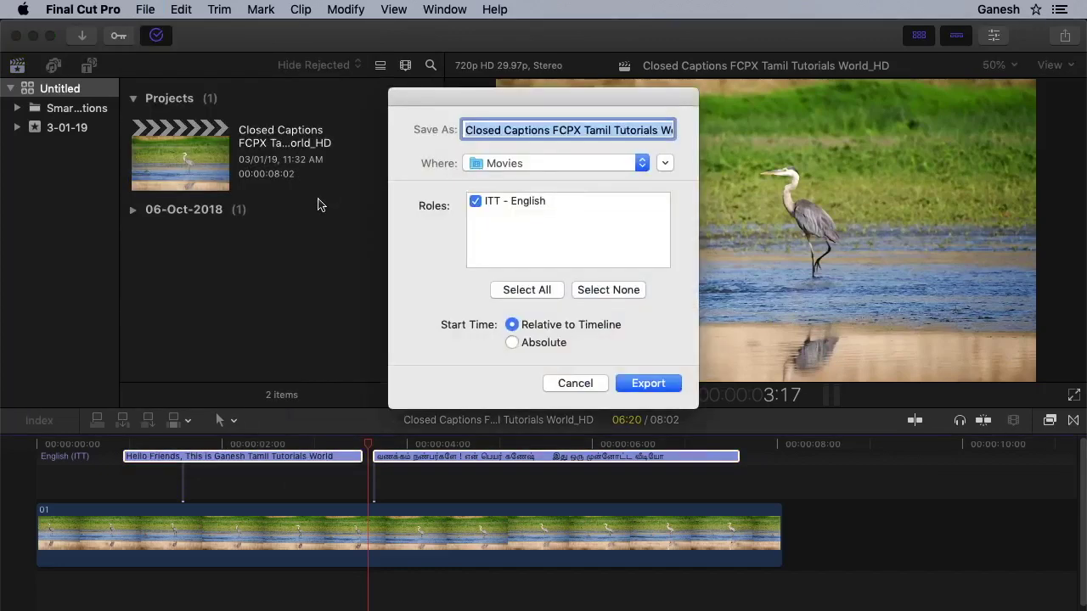
left_click(542, 130)
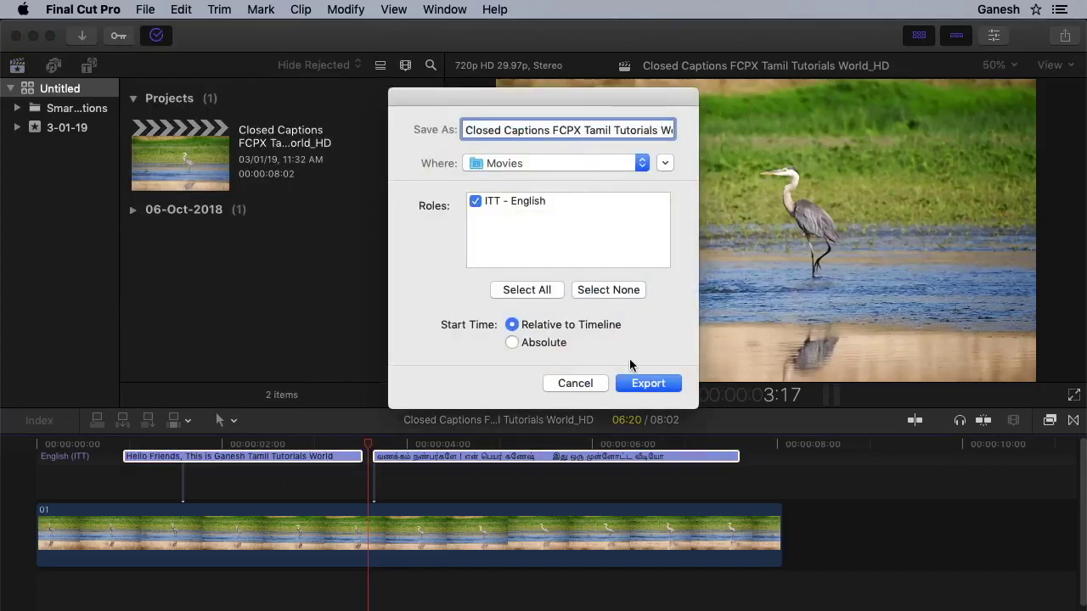
left_click(644, 385)
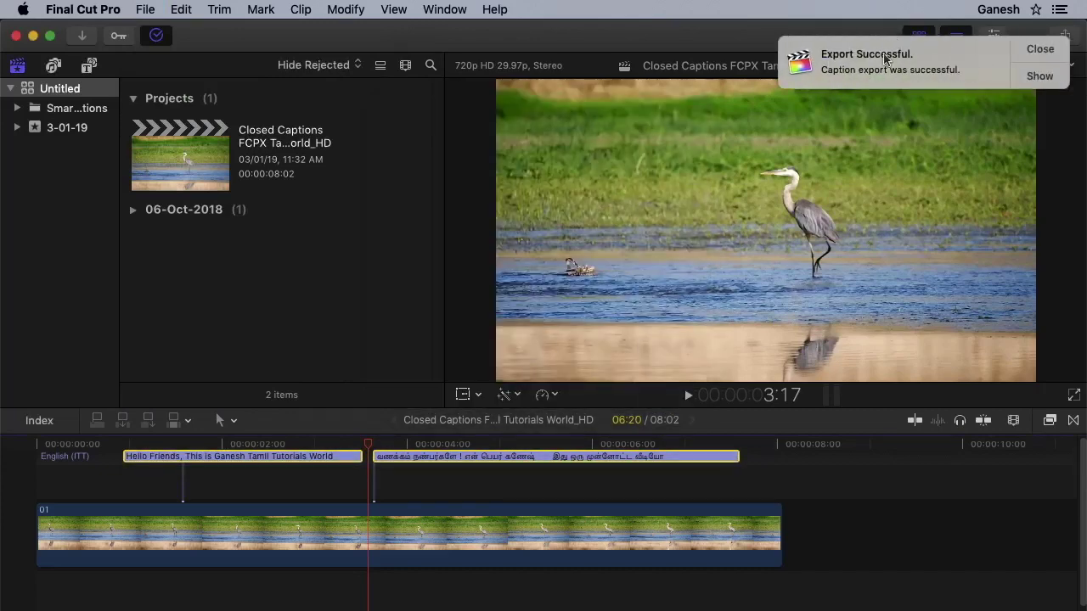
Confirm the exported .itt file in Finder, then delete both caption clips from the timeline.
left_click(925, 86)
left_click(449, 213)
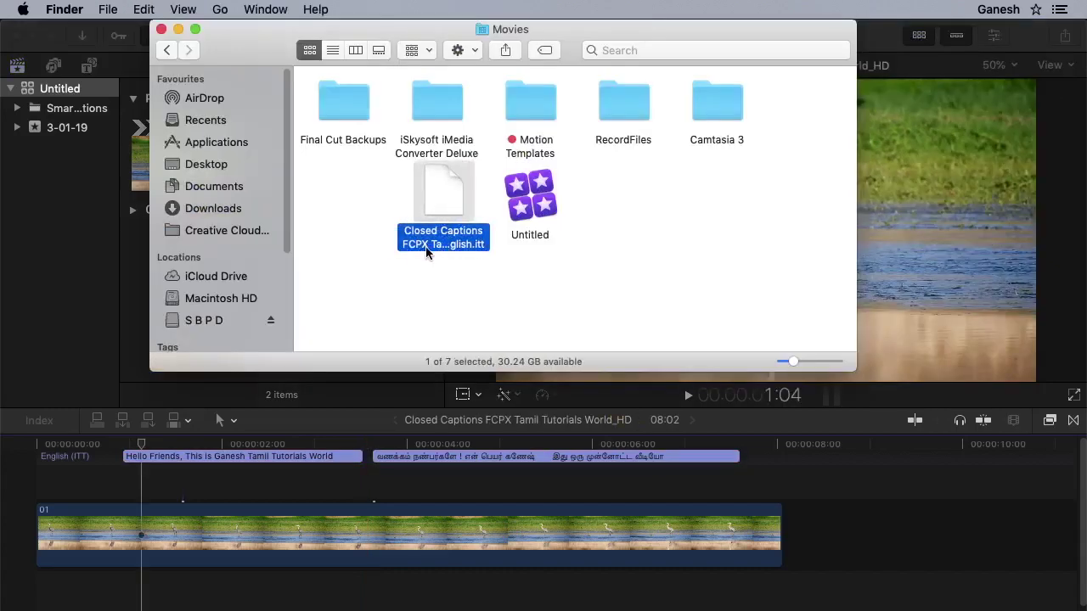
left_click(467, 479)
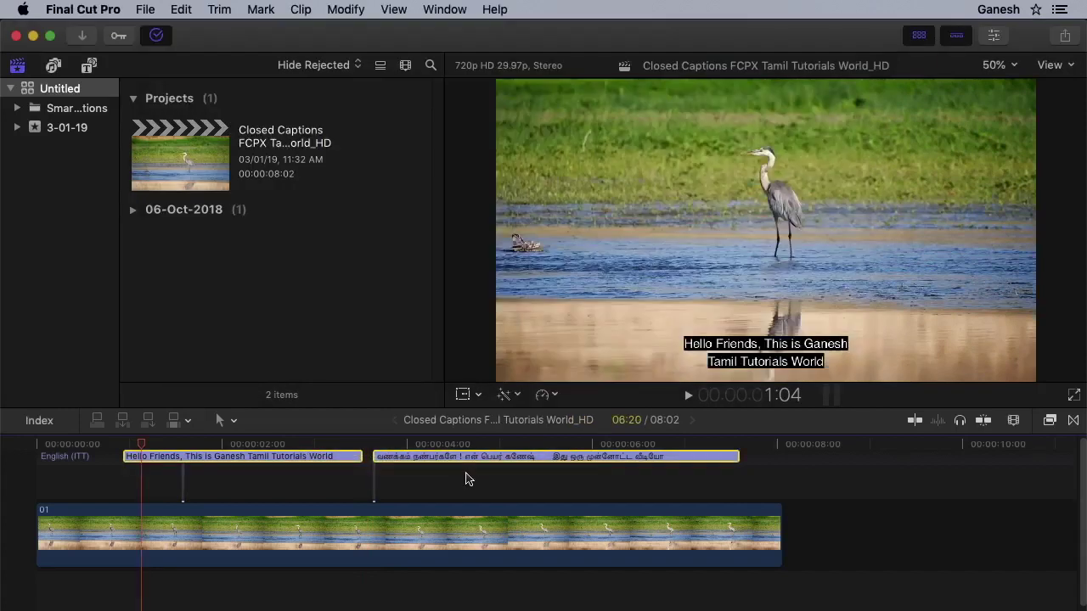
key("Delete")
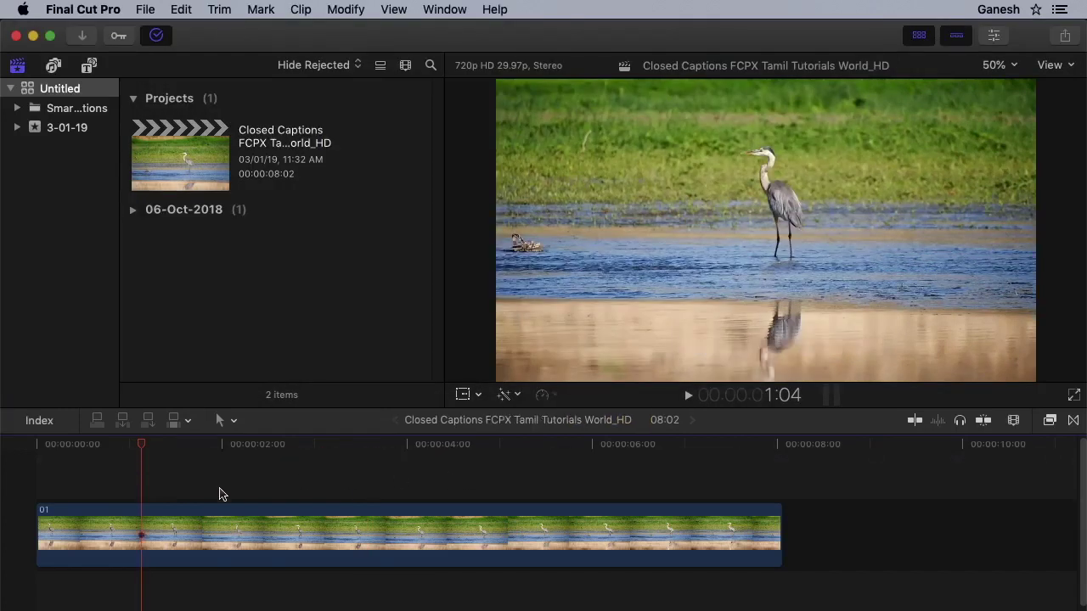
Import the exported English .itt caption file from Movies back into the project.
left_click(145, 9)
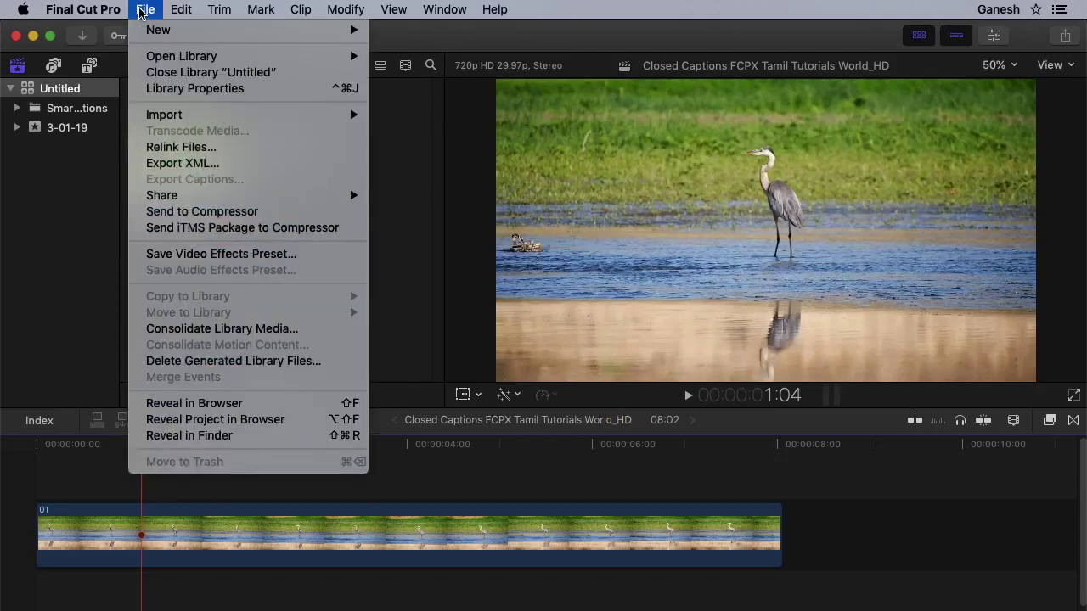
mouse_move(185, 120)
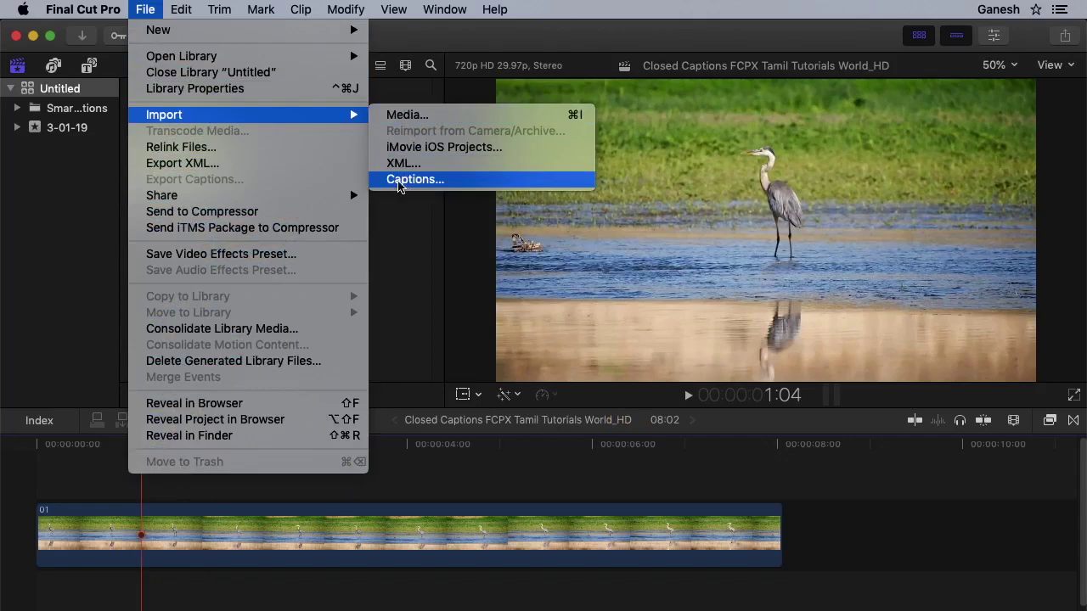
left_click(433, 181)
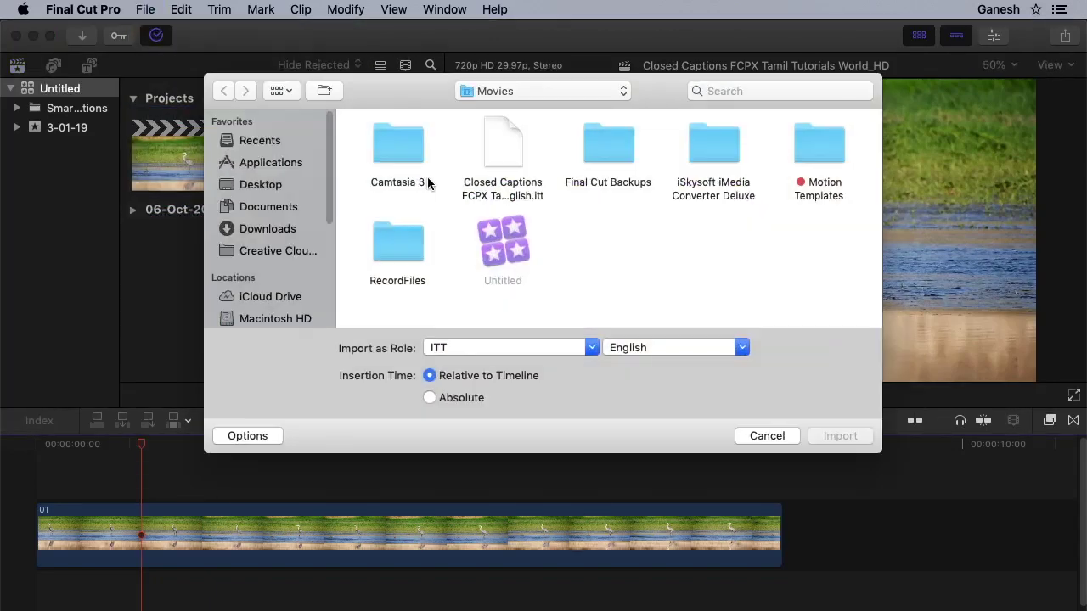
left_click(504, 149)
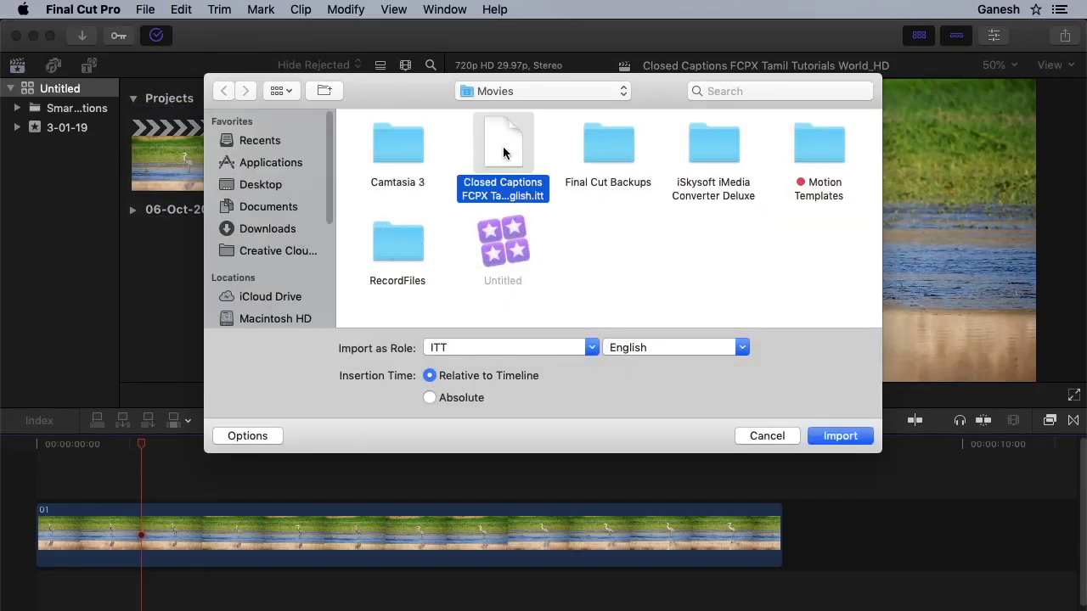
left_click(821, 436)
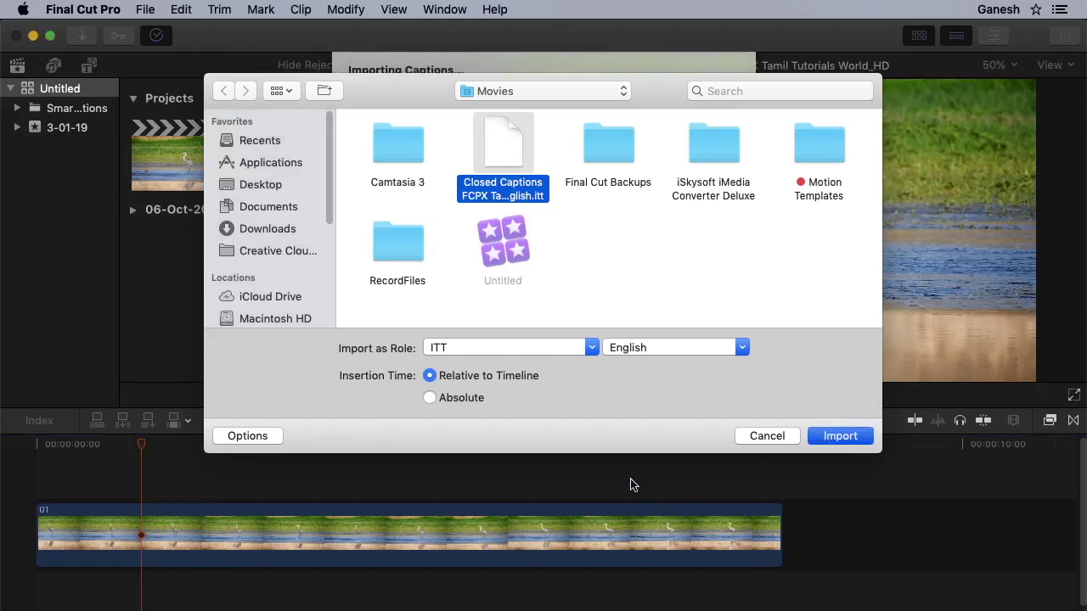